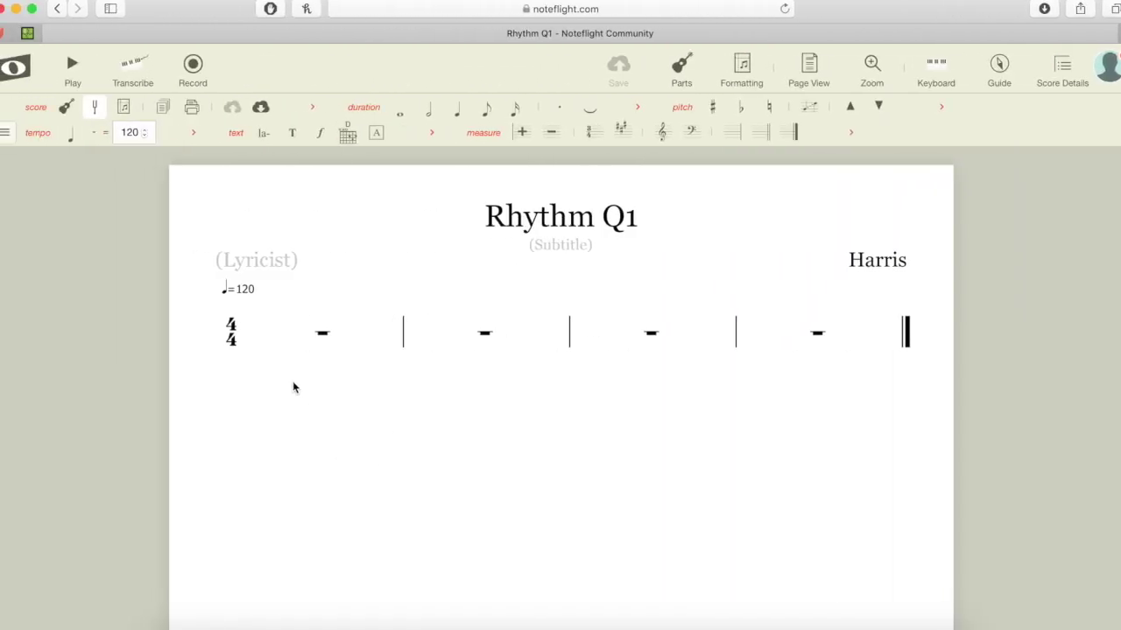
# Start bar 1 with a beamed pair of eighth notes followed by a third eighth note
pyautogui.click(277, 336)
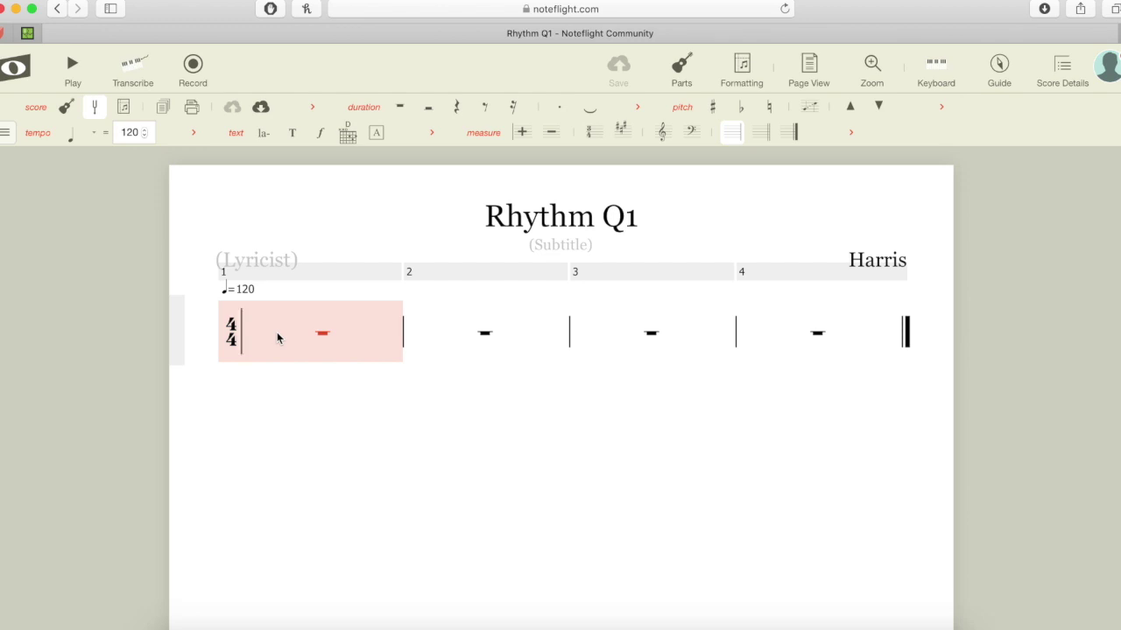
pyautogui.press('b')
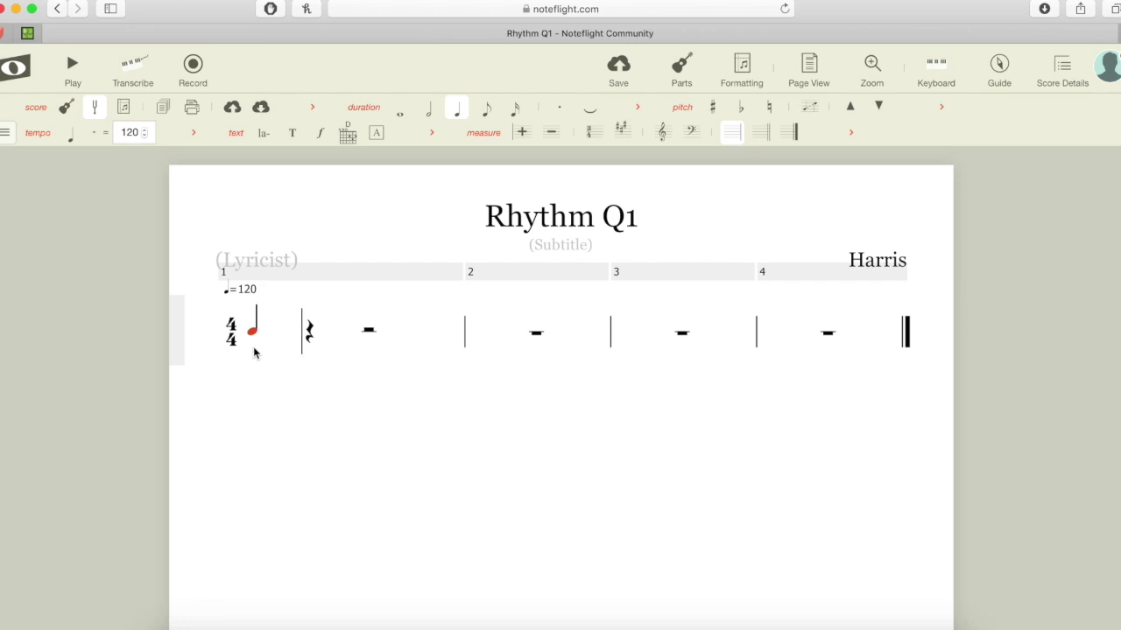
pyautogui.press('4')
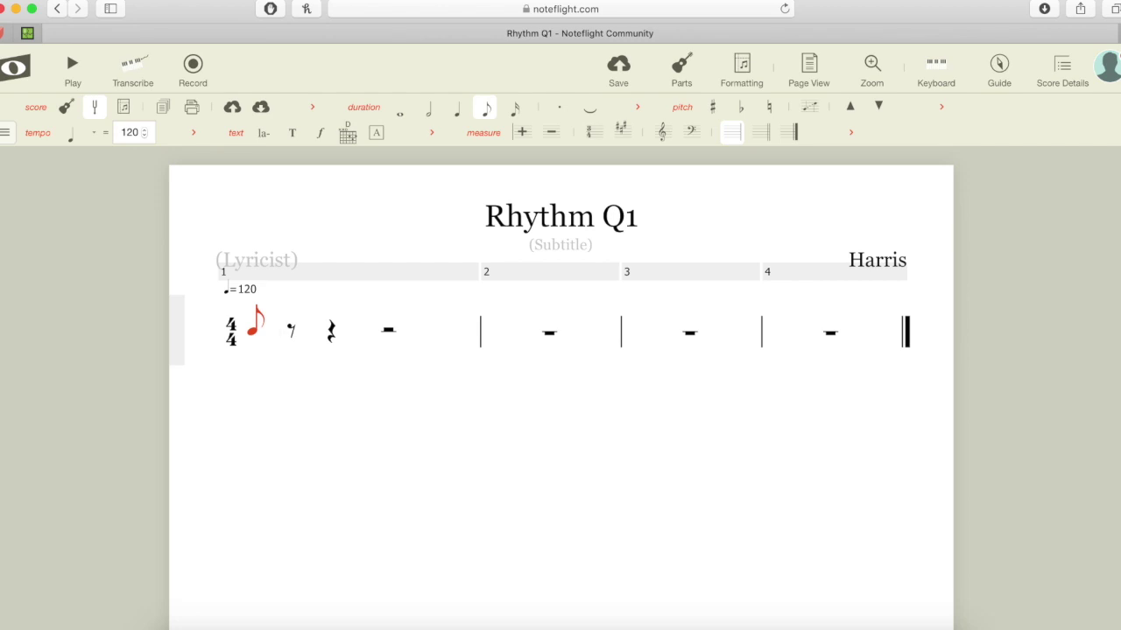
pyautogui.press('c')
pyautogui.press('b')
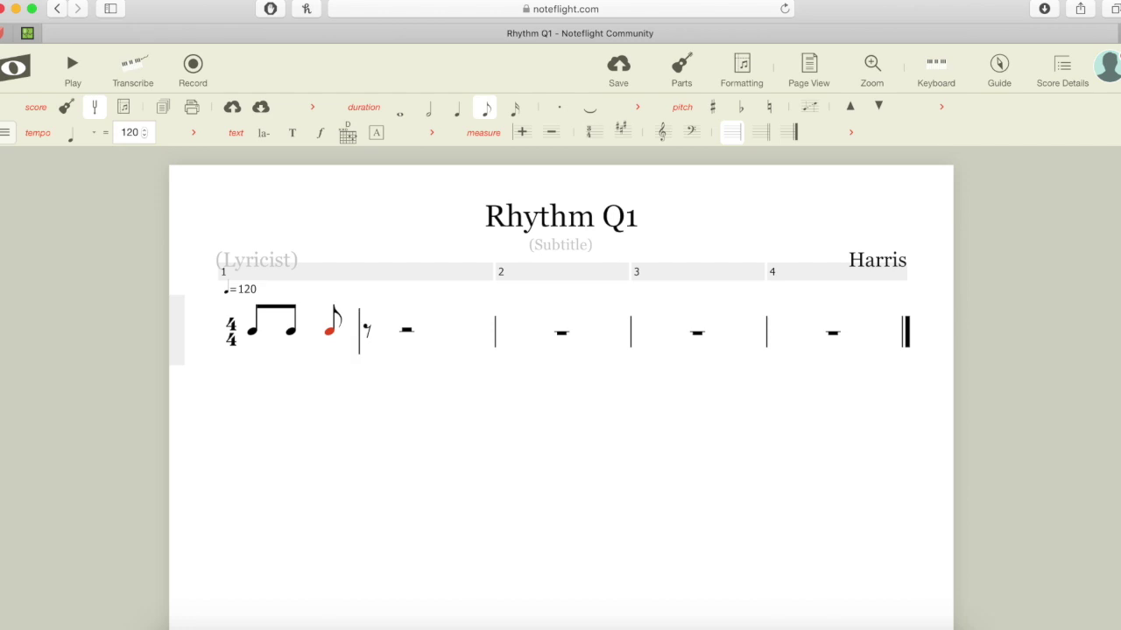
# Complete bar 1 with sixteenth notes, an eighth-note pair, then four final sixteenths
pyautogui.press('3')
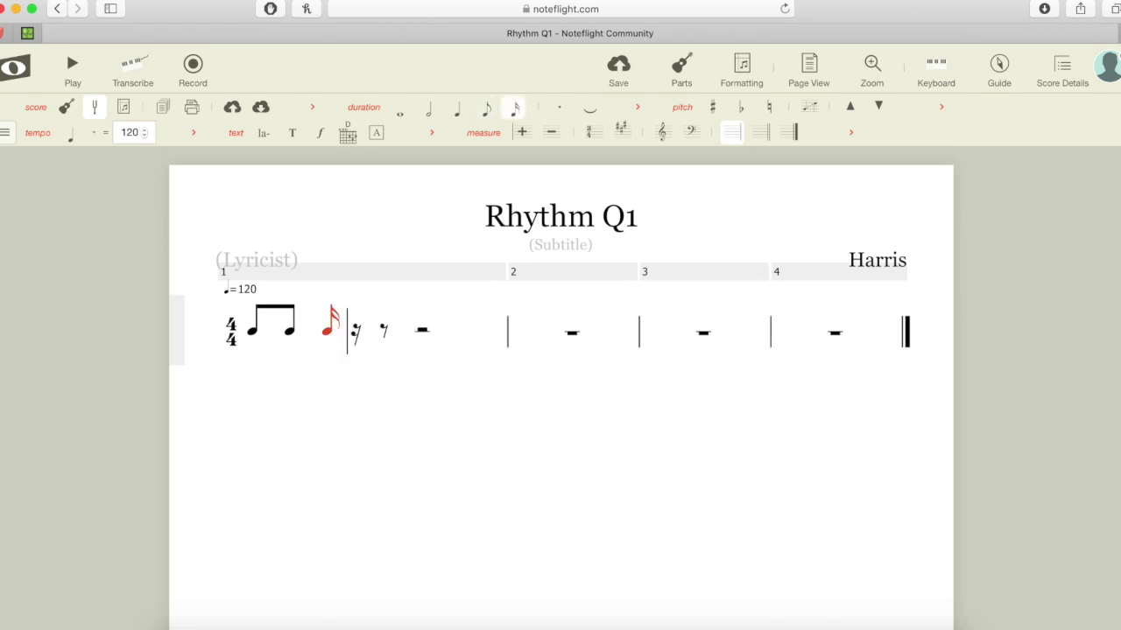
pyautogui.press('b')
pyautogui.press('b')
pyautogui.press('b')
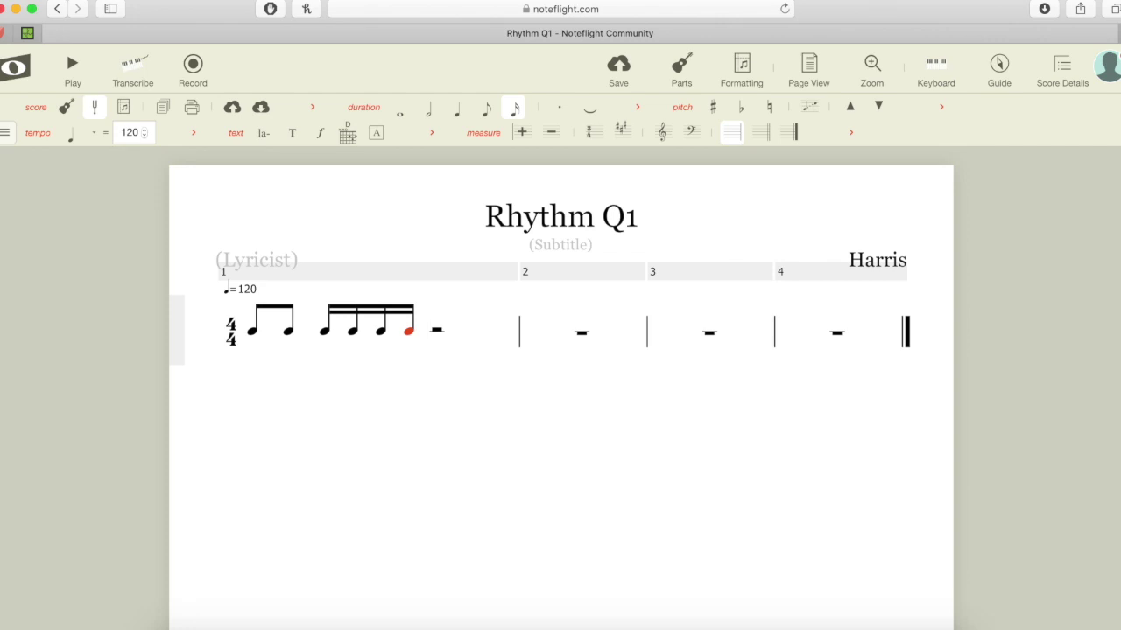
pyautogui.press('b')
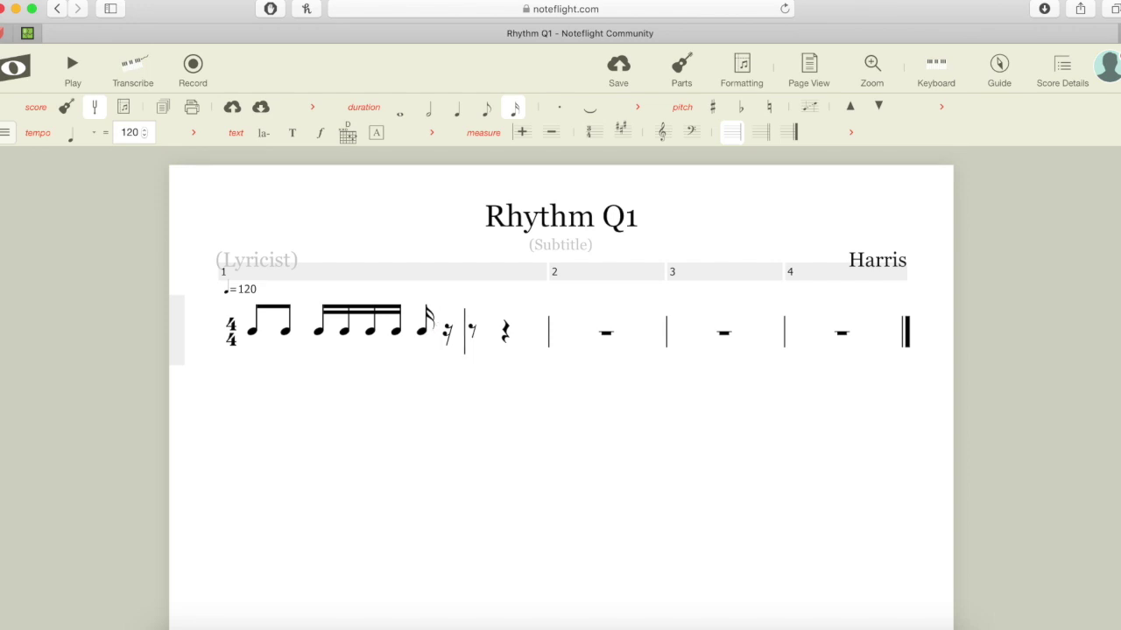
pyautogui.press('4')
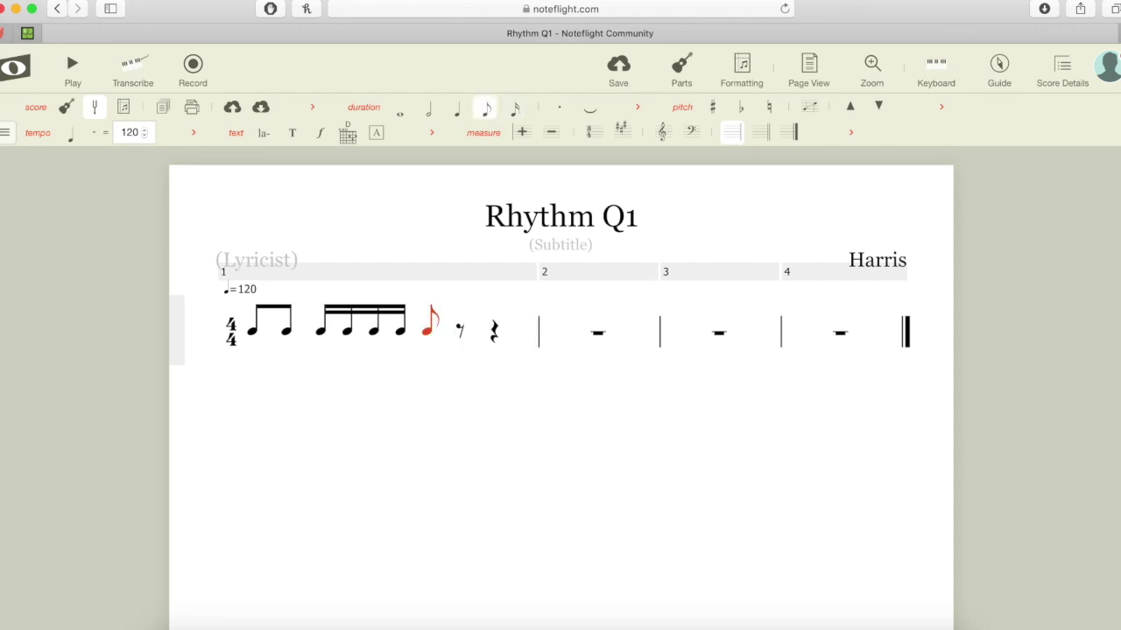
pyautogui.press('b')
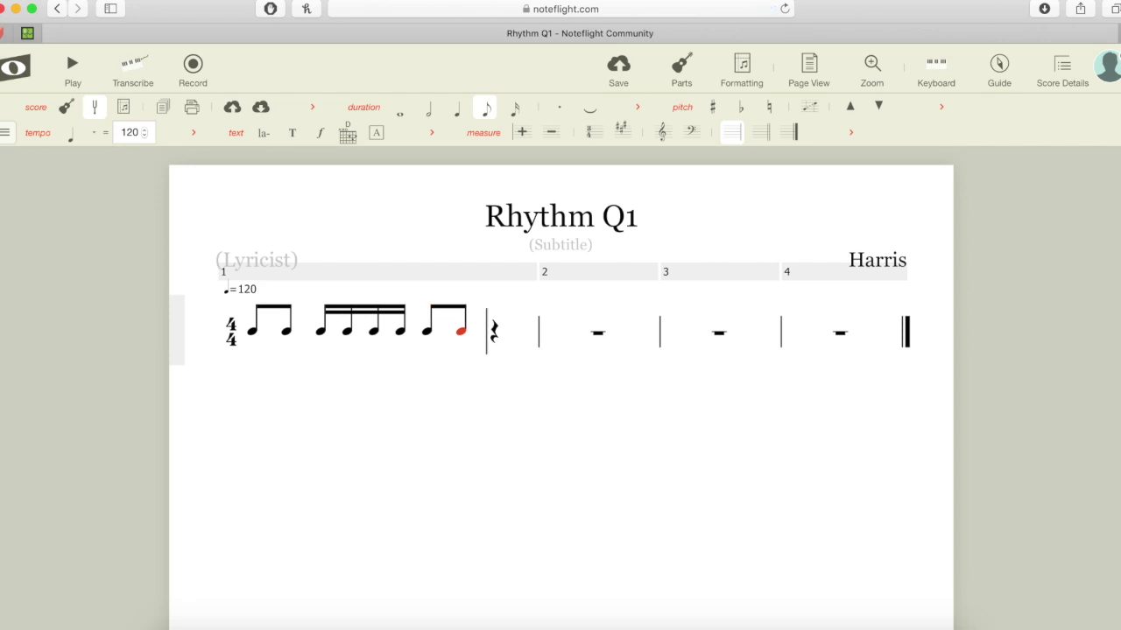
pyautogui.press('b')
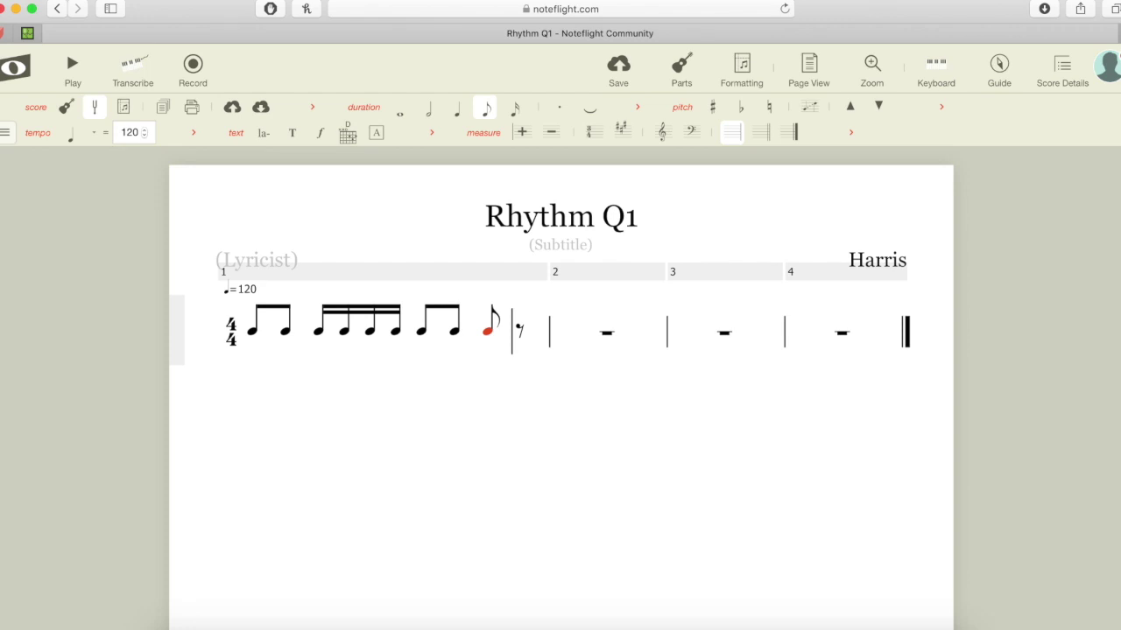
pyautogui.press('3')
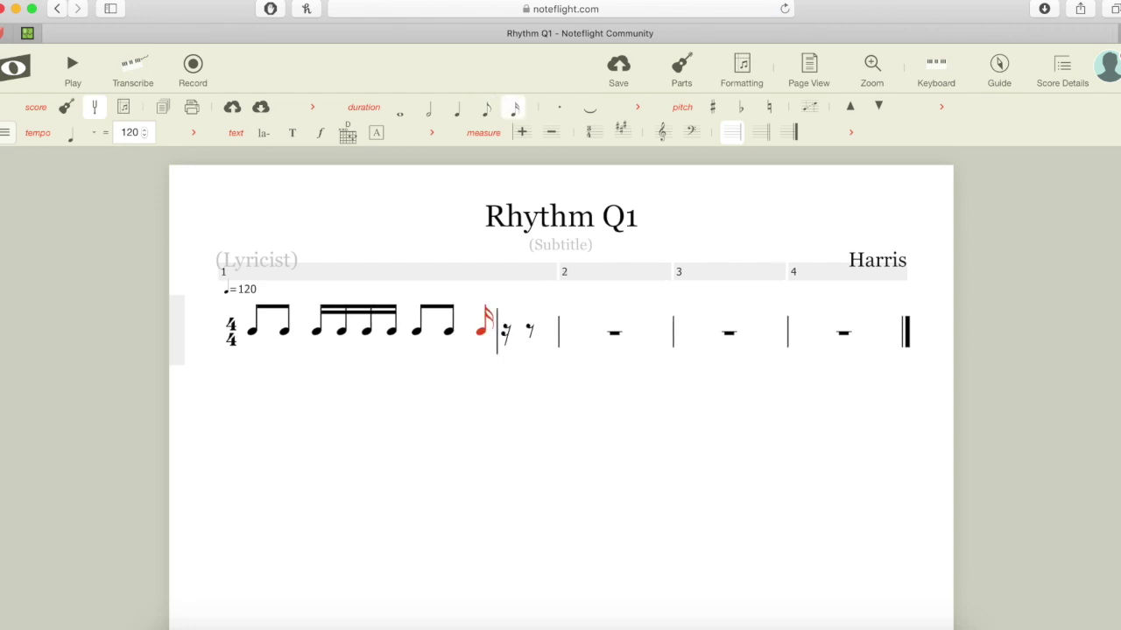
pyautogui.press('b')
pyautogui.press('b')
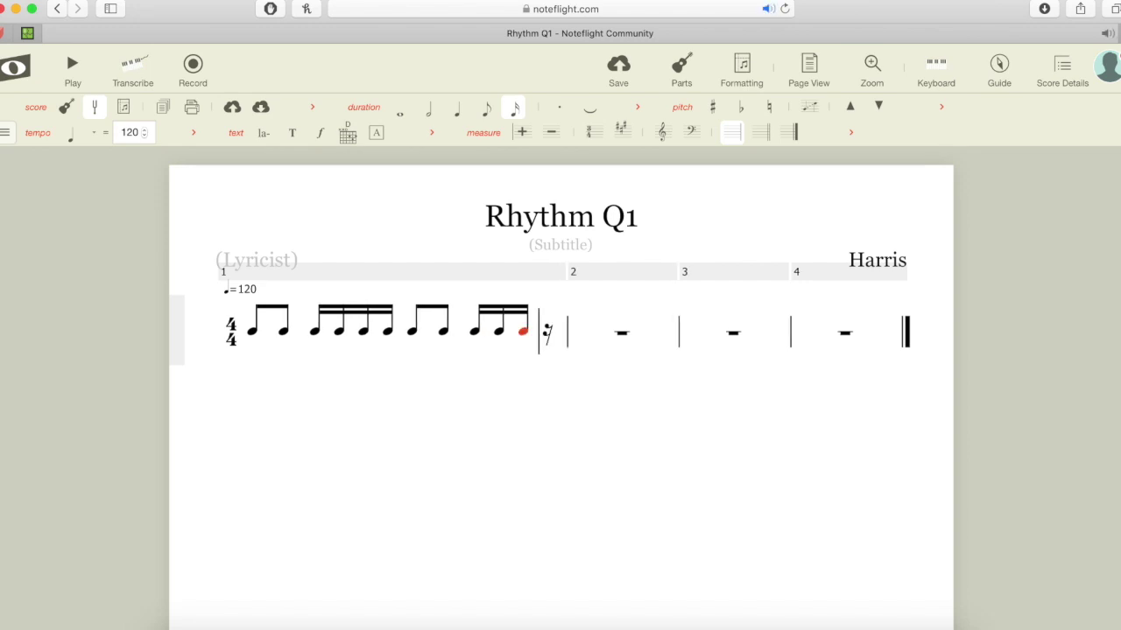
pyautogui.press('b')
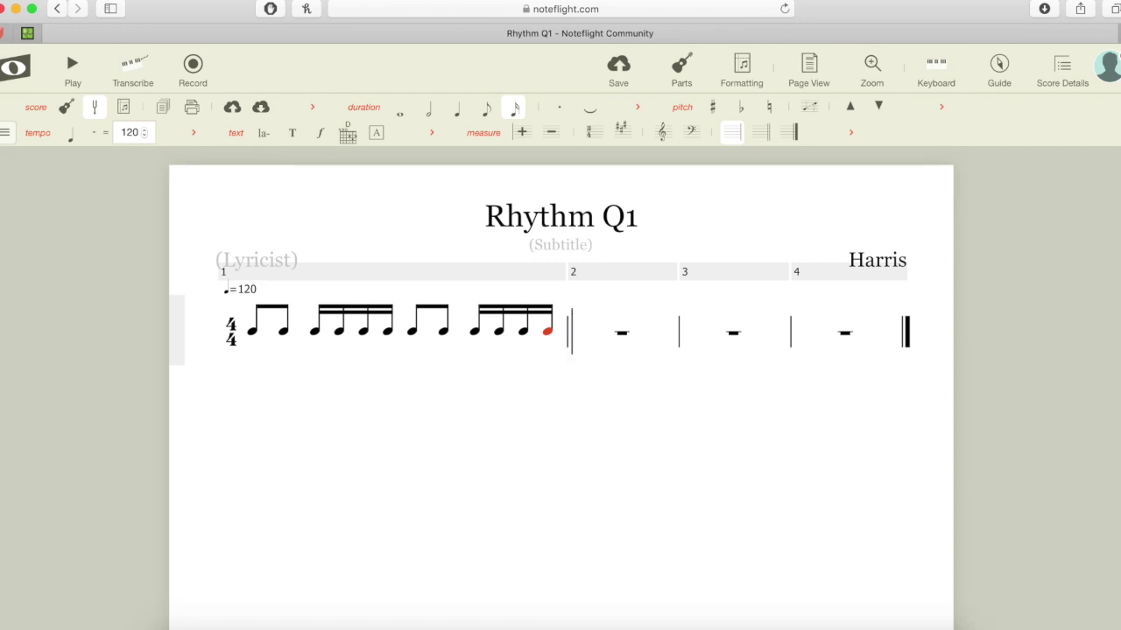
# Play back the score to hear the rhythm, then replay the finished four-bar rhythm
pyautogui.press('space')
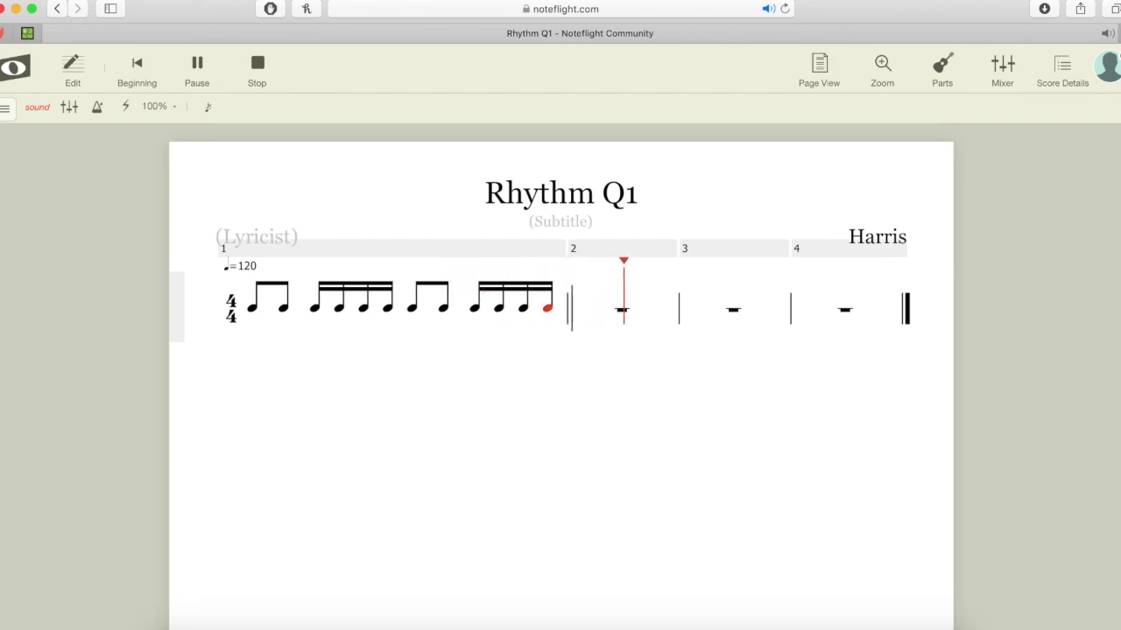
pyautogui.press('space')
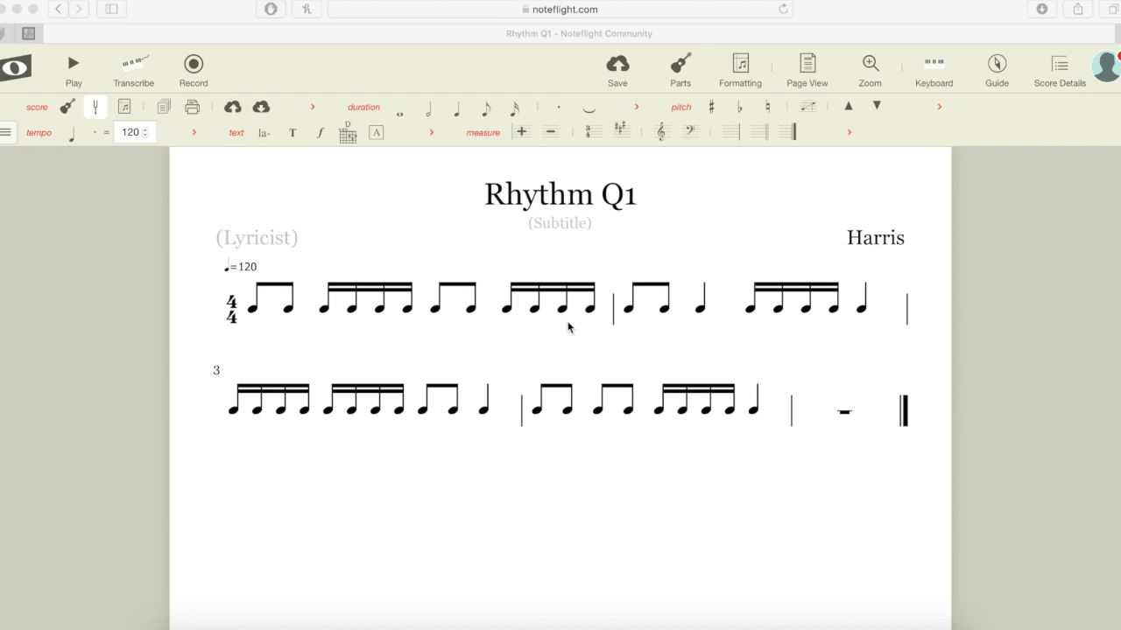
pyautogui.click(550, 388)
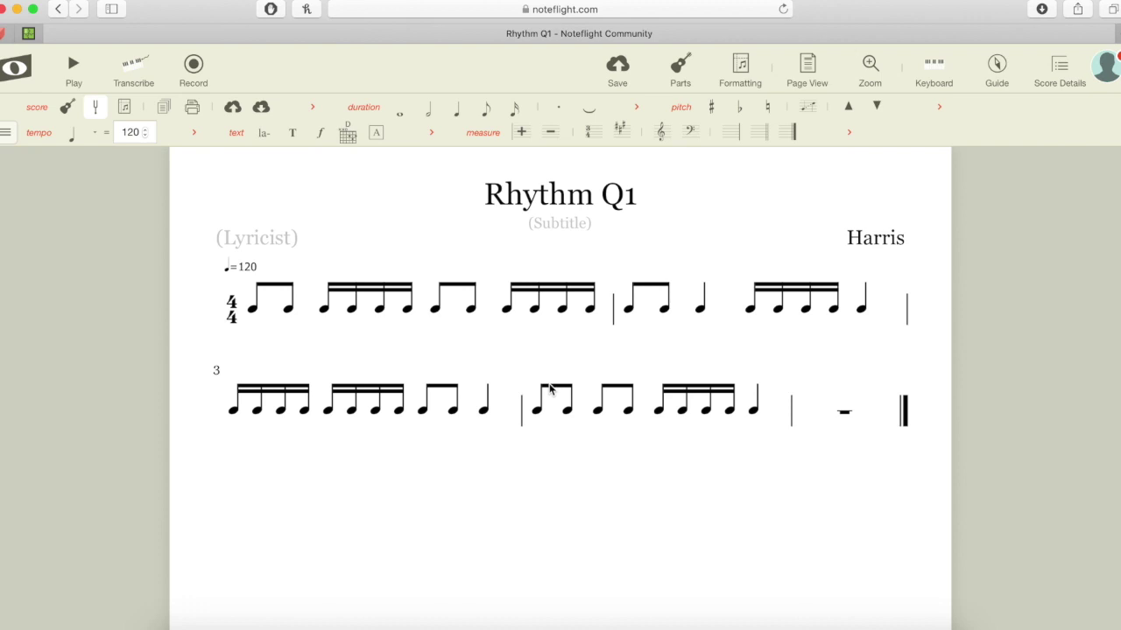
pyautogui.press('space')
# Lower the opening tempo mark from 120 to 100
pyautogui.click(254, 266)
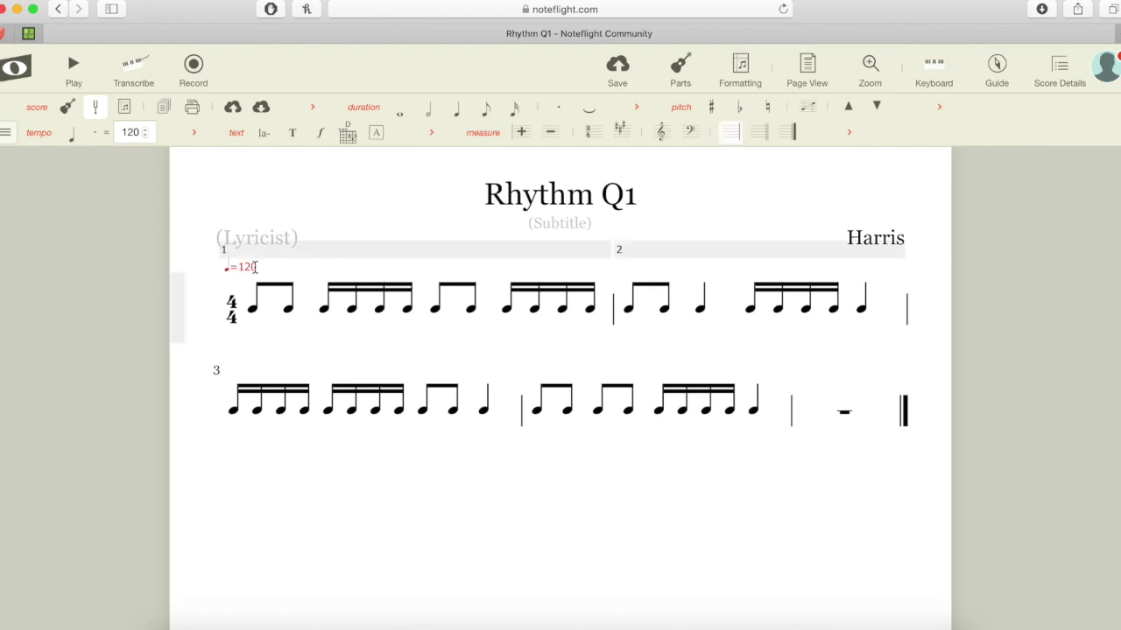
pyautogui.click(146, 136)
pyautogui.click(146, 136)
pyautogui.click(145, 135)
pyautogui.click(145, 136)
pyautogui.click(146, 136)
pyautogui.click(145, 136)
pyautogui.click(145, 136)
pyautogui.click(145, 136)
pyautogui.click(146, 136)
pyautogui.click(146, 135)
pyautogui.press('Return')
# Delete the leftover 120 tempo mark at bar 2 and select the empty last bar
pyautogui.click(636, 355)
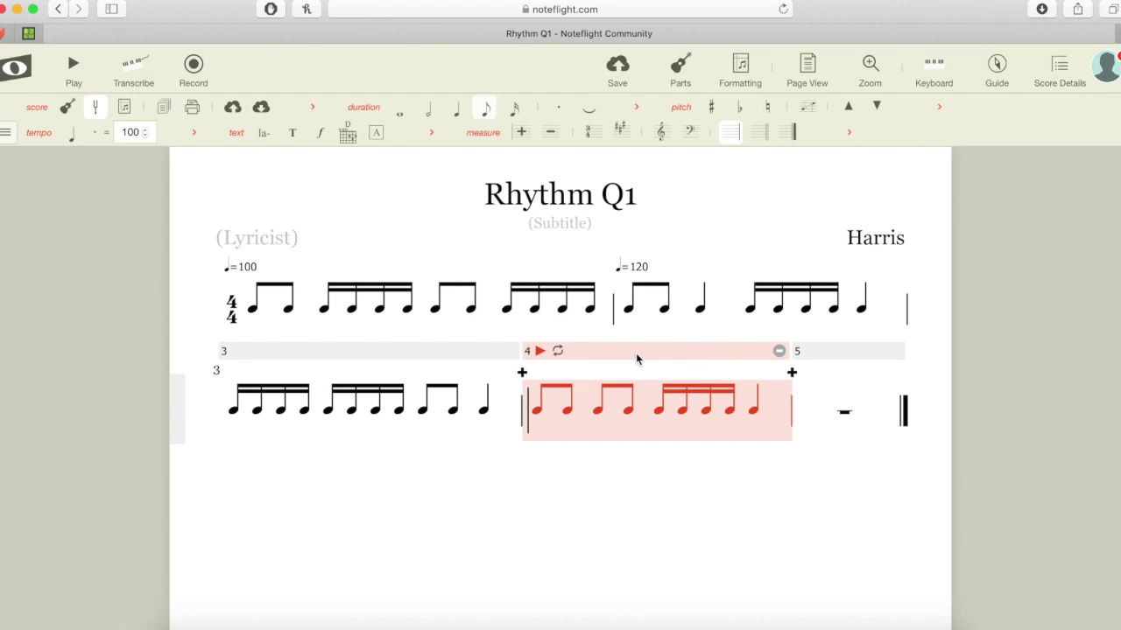
pyautogui.click(636, 271)
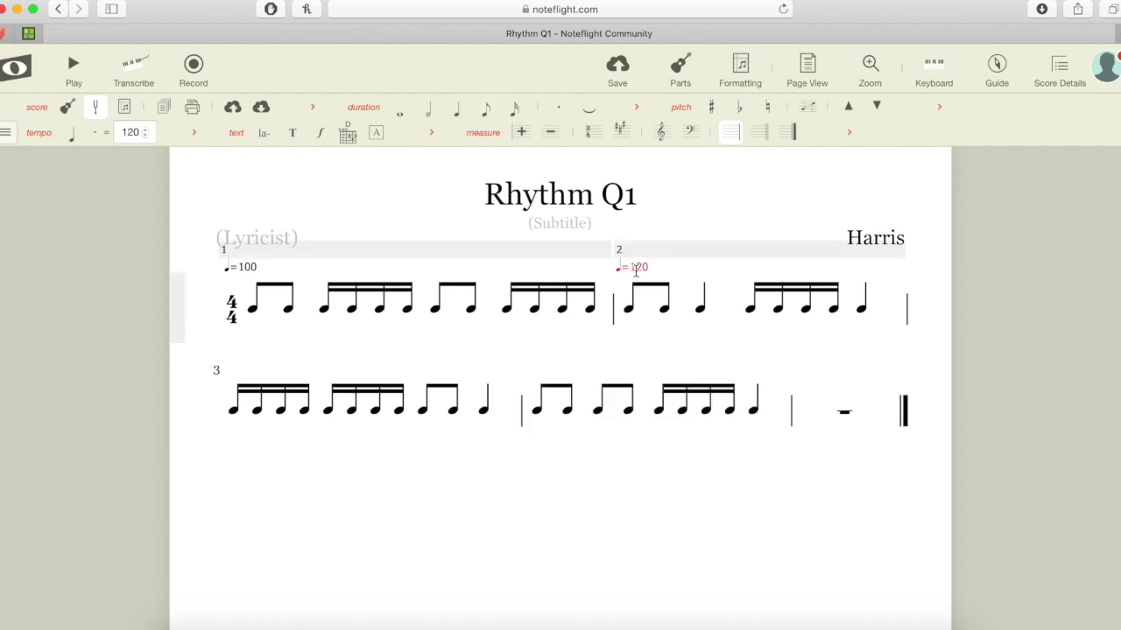
pyautogui.press('Delete')
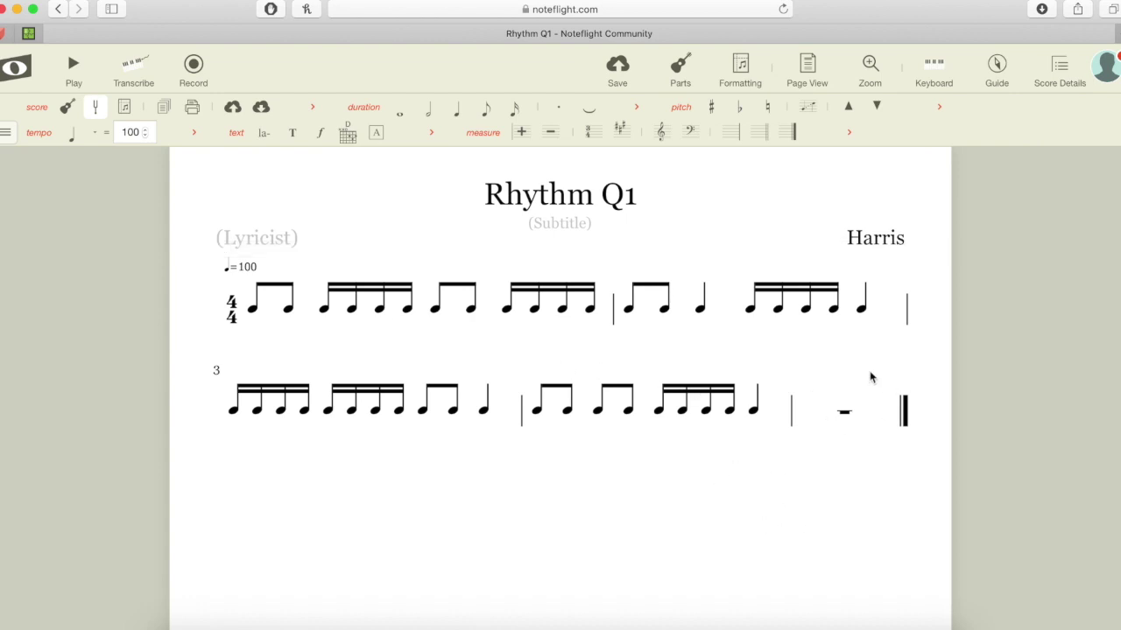
pyautogui.click(814, 420)
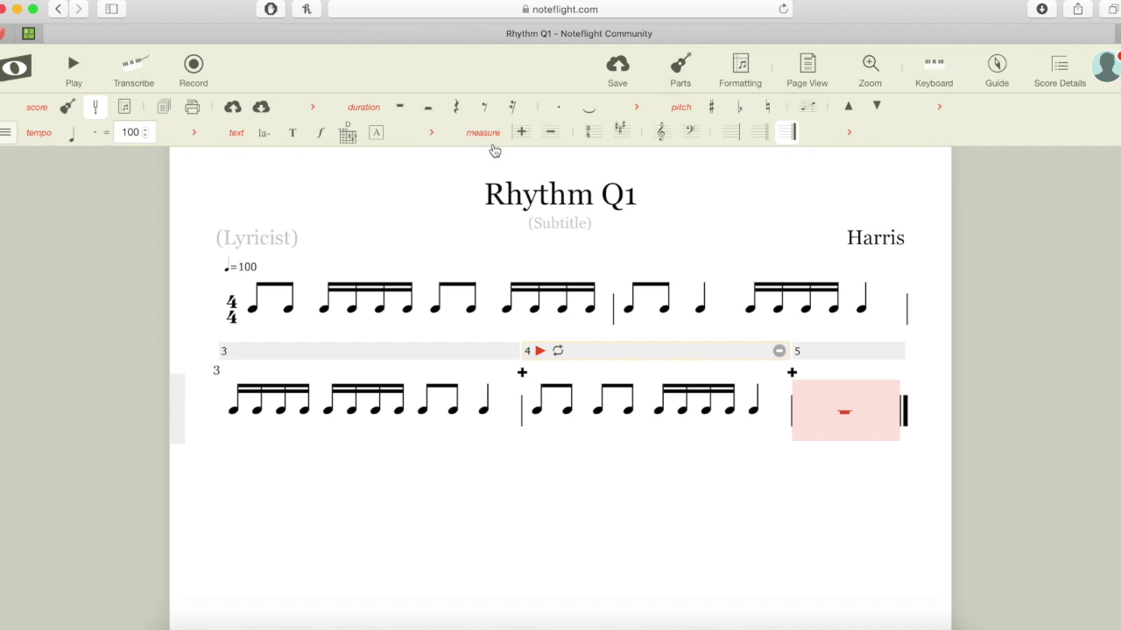
# Delete the empty fifth bar and hide the measure editing options
pyautogui.click(549, 137)
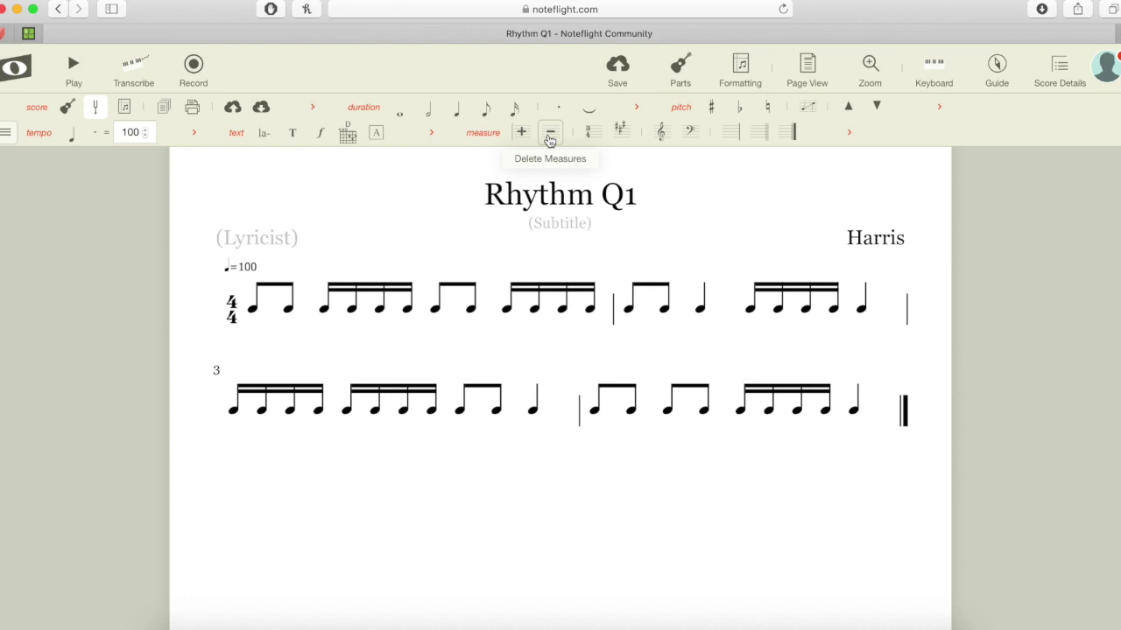
pyautogui.click(486, 135)
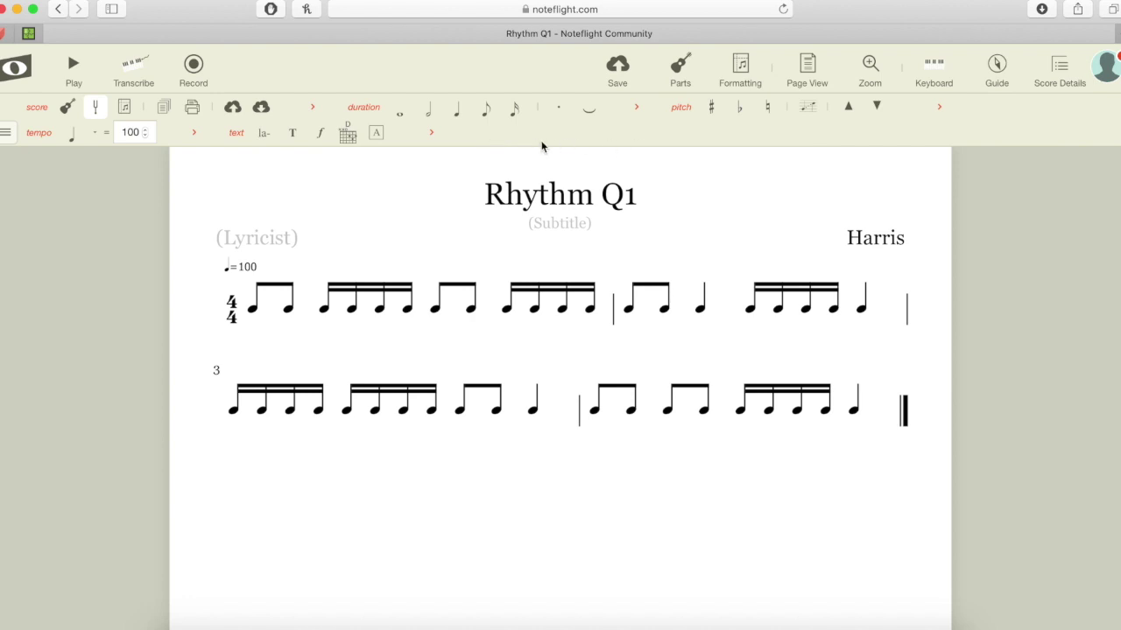
# Restore the measure category from the tool category list, then close the list
pyautogui.click(7, 135)
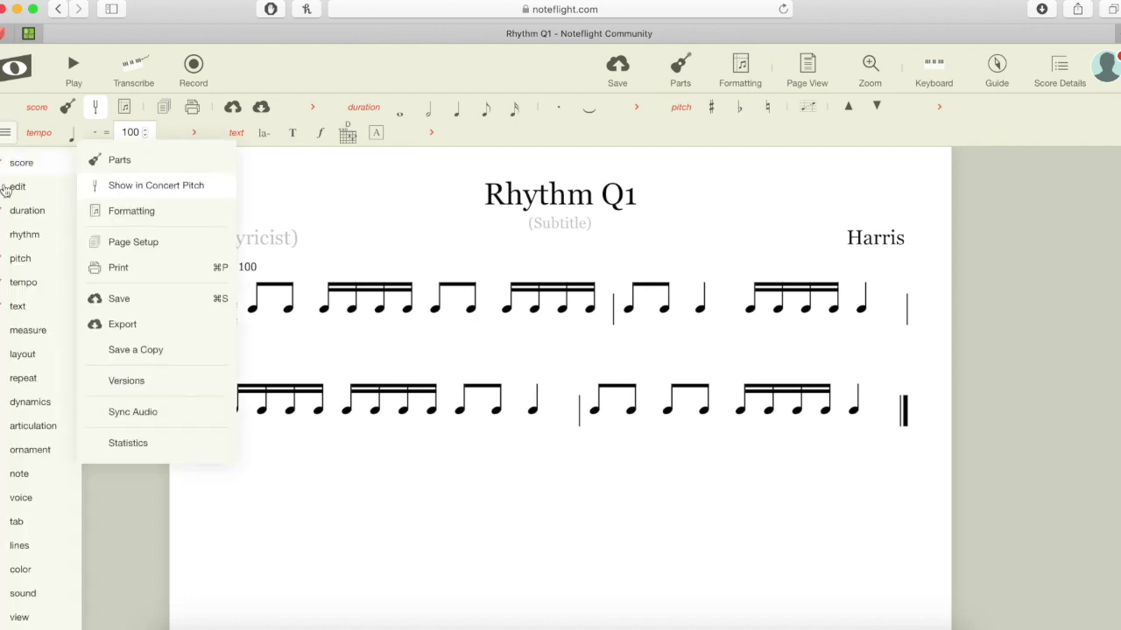
pyautogui.click(12, 331)
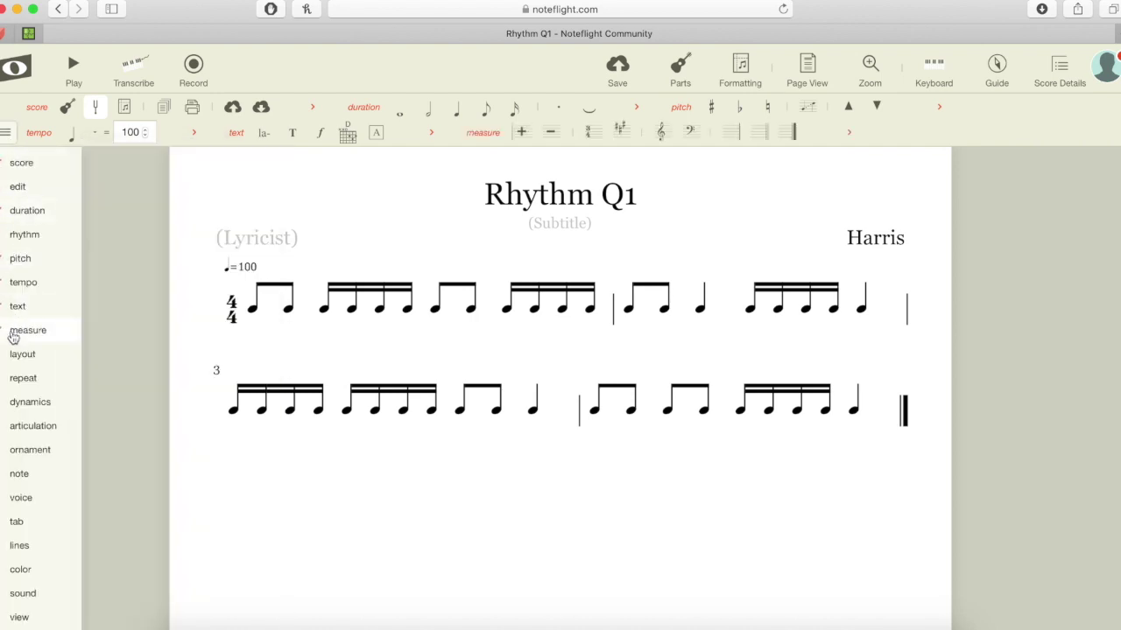
pyautogui.moveTo(24, 233)
pyautogui.click(6, 135)
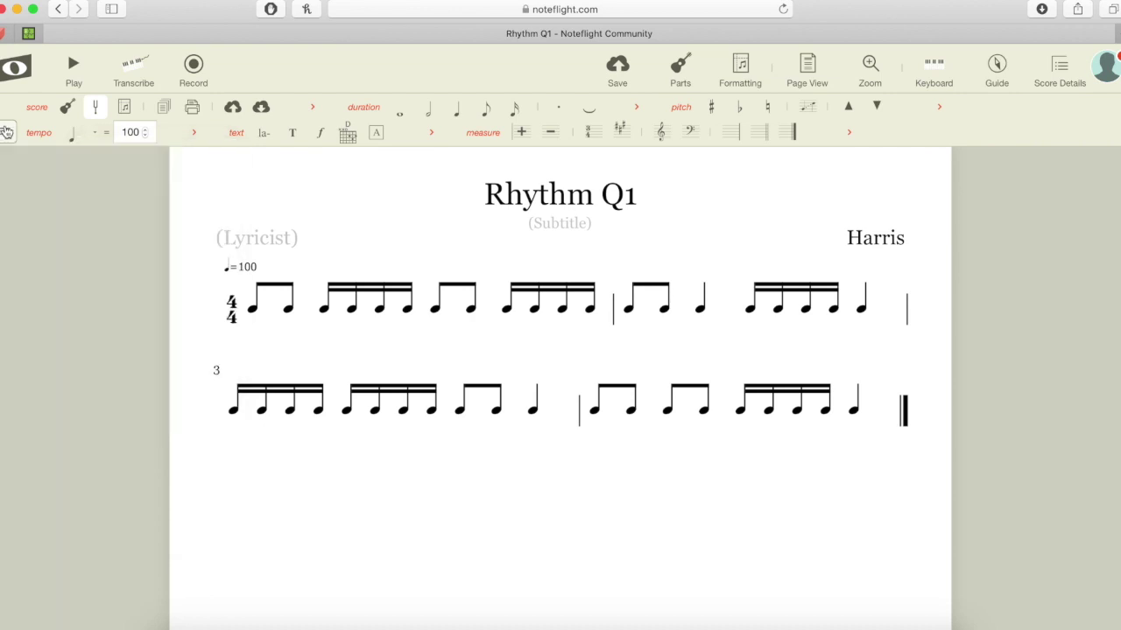